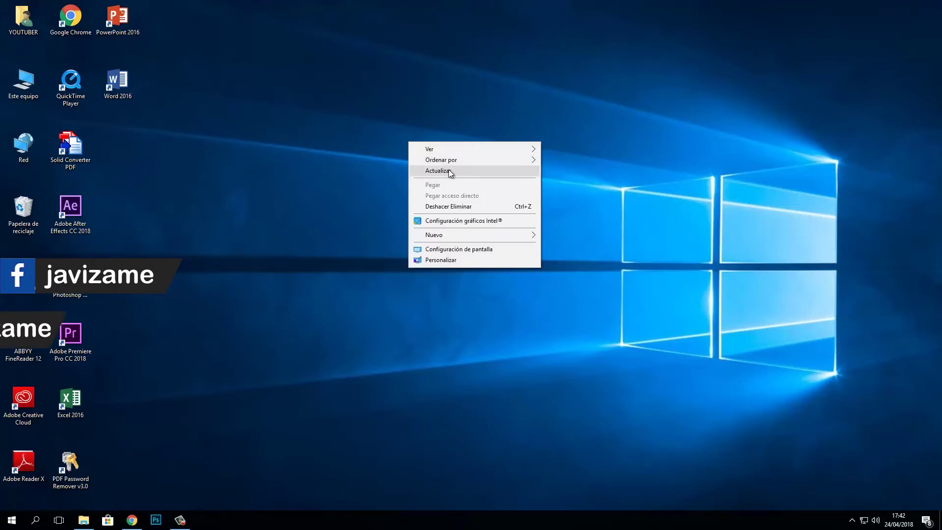
left_click(426, 170)
right_click(433, 144)
left_click(470, 173)
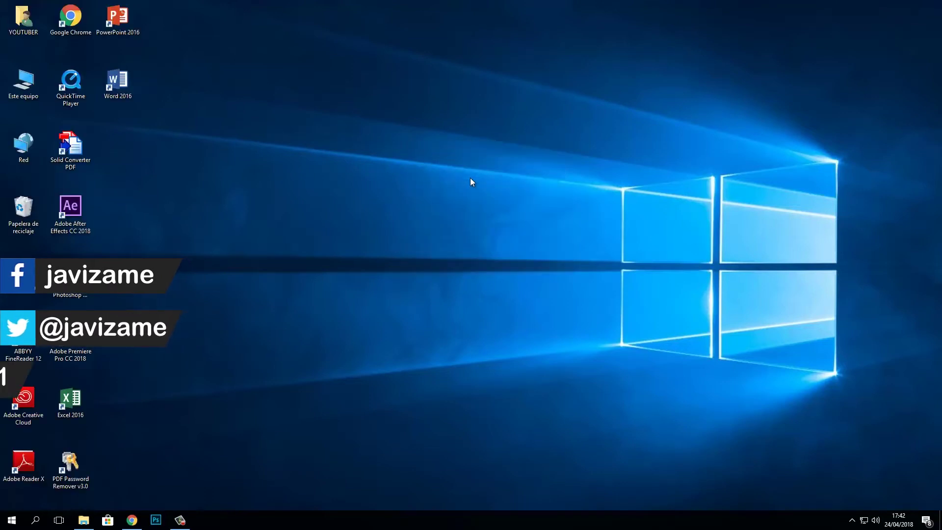
right_click(470, 177)
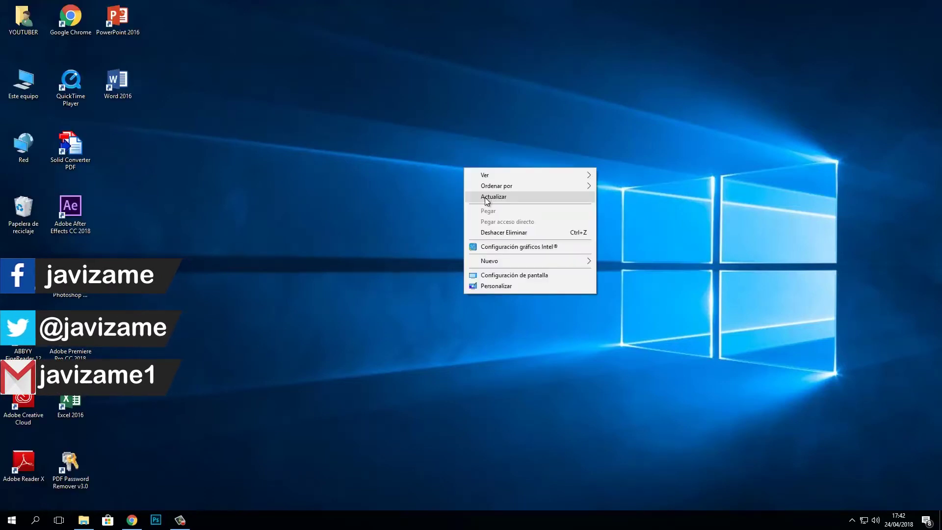
left_click(483, 197)
right_click(479, 190)
left_click(478, 202)
right_click(467, 190)
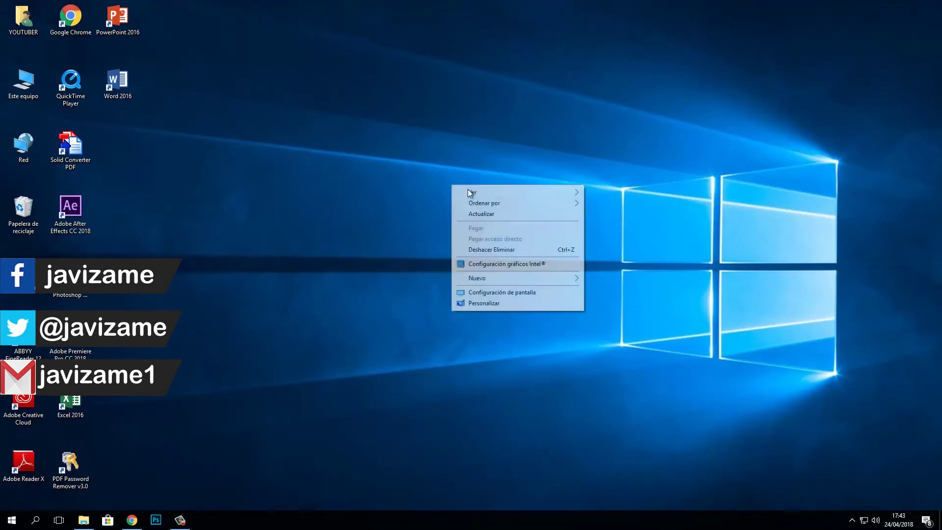
left_click(479, 214)
right_click(373, 153)
left_click(404, 182)
right_click(371, 156)
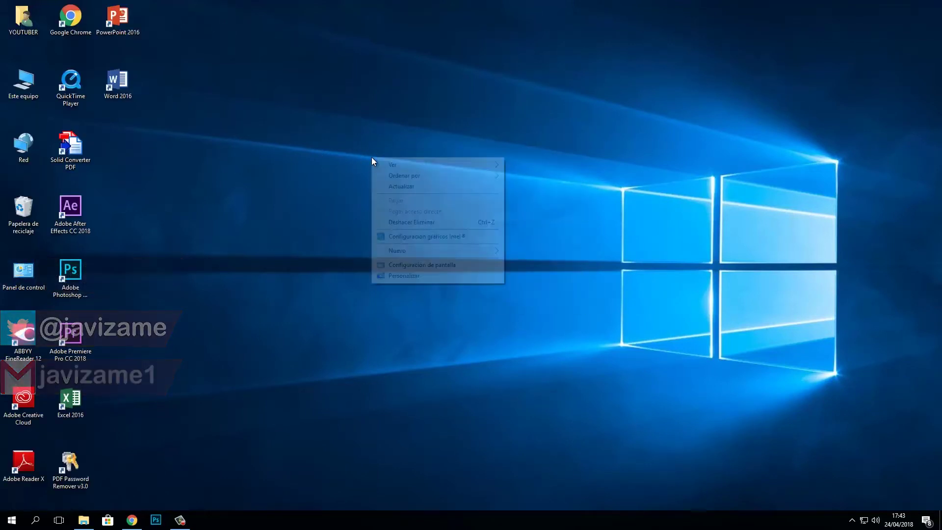
left_click(414, 183)
right_click(384, 155)
left_click(430, 182)
right_click(399, 139)
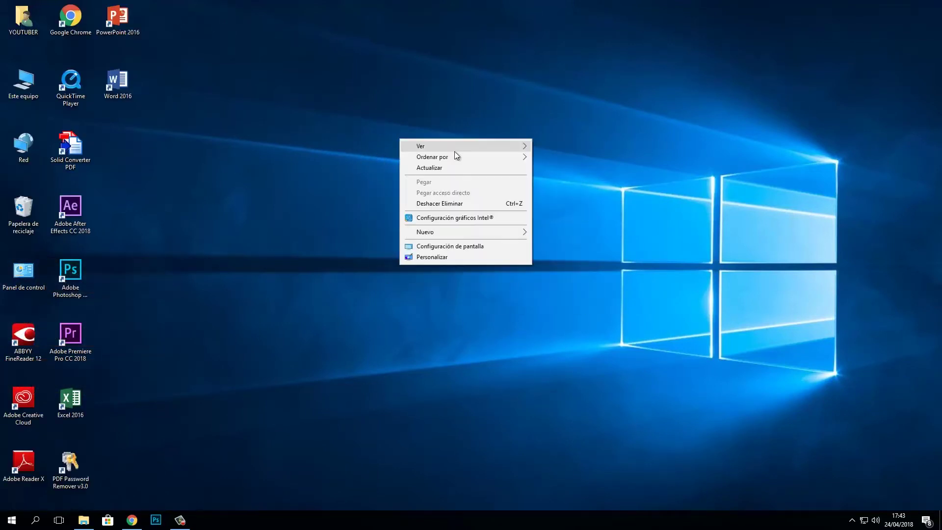
left_click(439, 168)
right_click(393, 133)
left_click(451, 162)
right_click(398, 128)
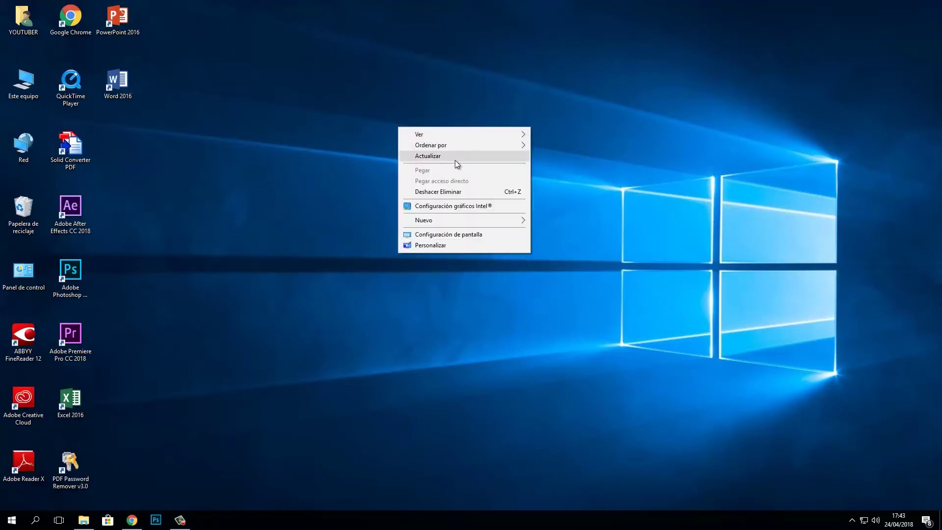
left_click(444, 157)
right_click(398, 134)
left_click(432, 164)
right_click(411, 149)
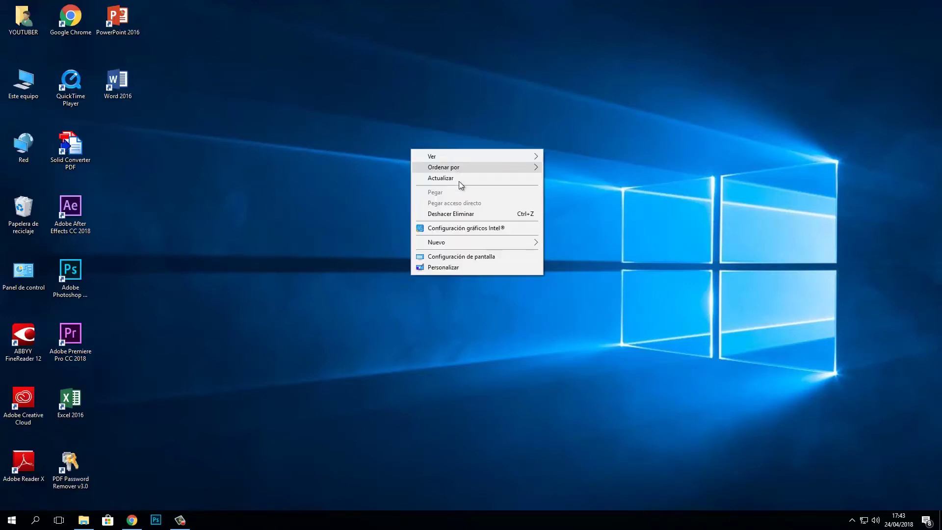
left_click(447, 175)
right_click(389, 138)
left_click(431, 167)
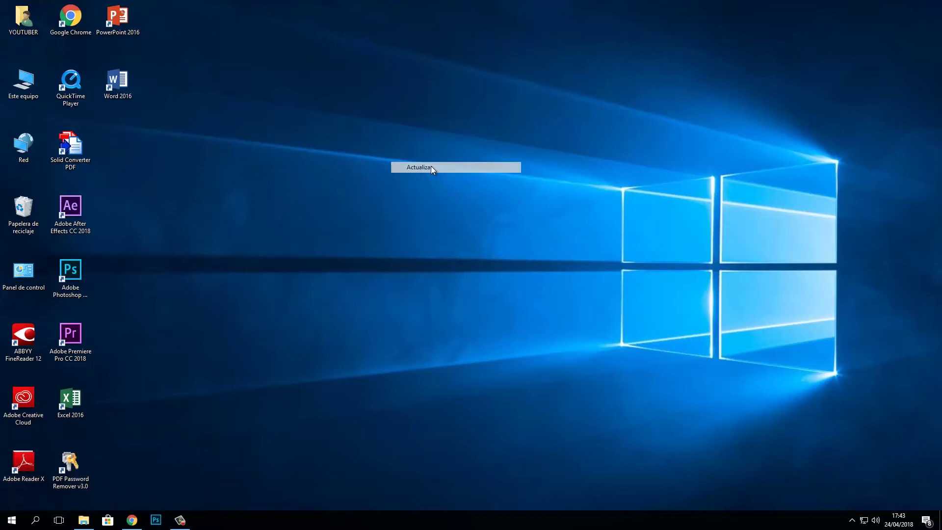
right_click(355, 154)
left_click(408, 182)
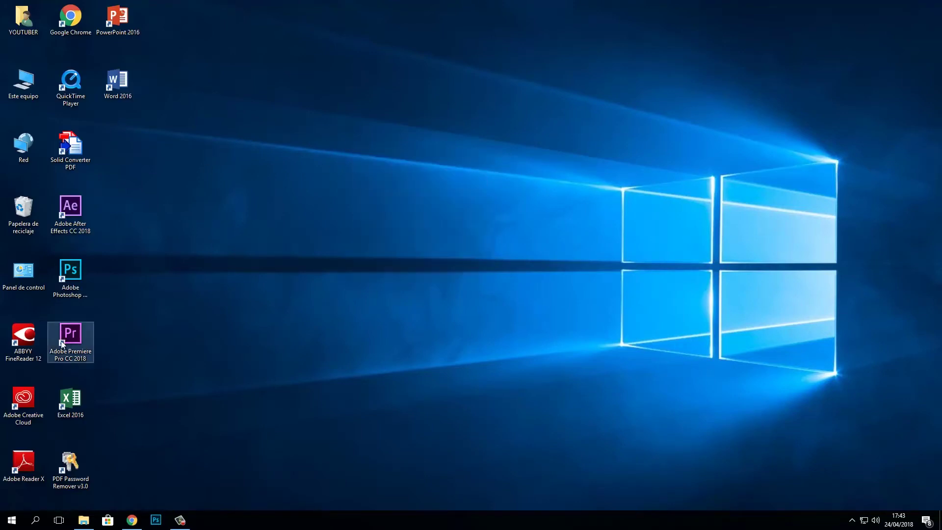
Open ABBYY FineReader 12, look through the Microsoft Excel, Microsoft Word and Común tasks, and dismiss the Tarea window.
double_click(36, 337)
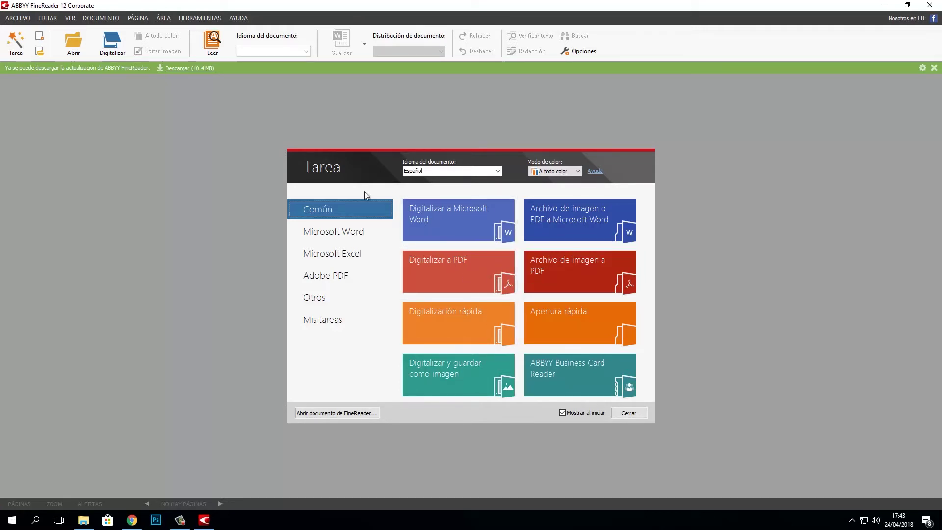
left_click(356, 254)
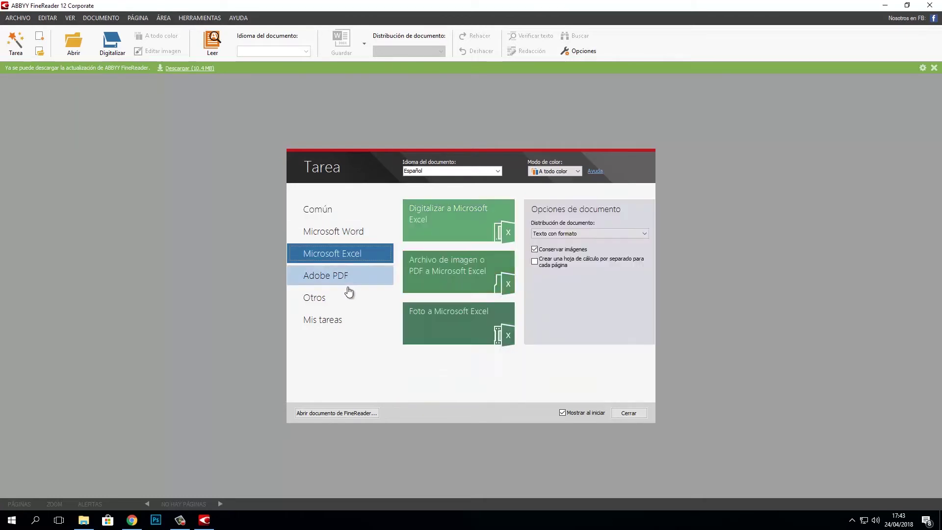
left_click(356, 239)
left_click(332, 211)
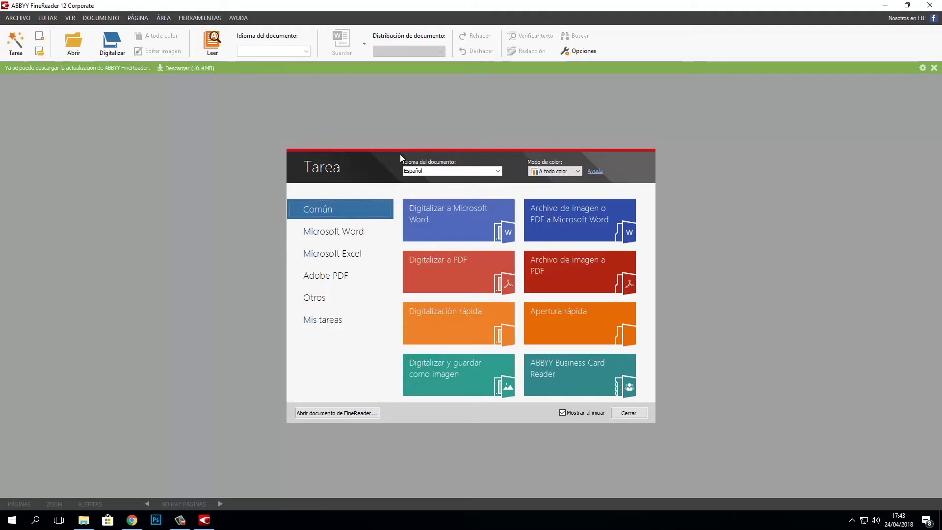
left_click(131, 519)
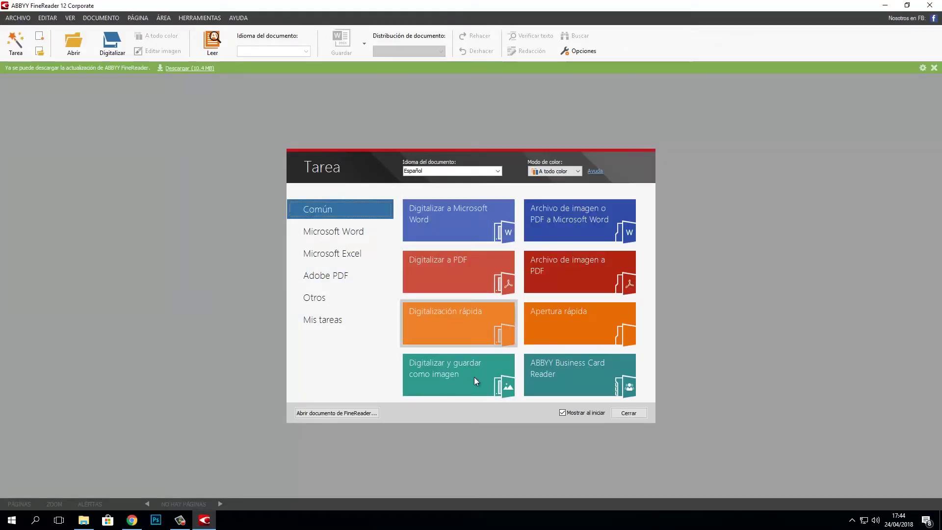
left_click(630, 414)
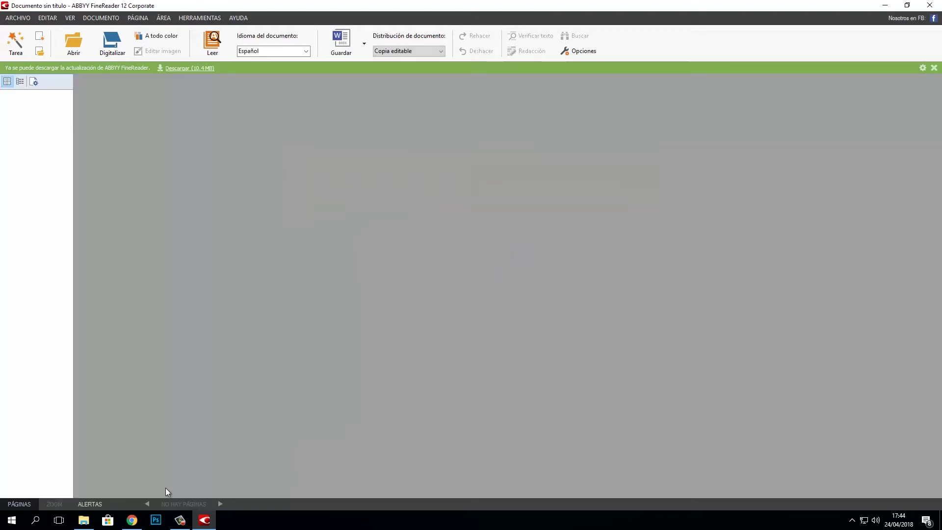
View the scanned contract image convertir.jpg from the video folder, examining its text and signatures, and close it.
left_click(83, 519)
double_click(116, 78)
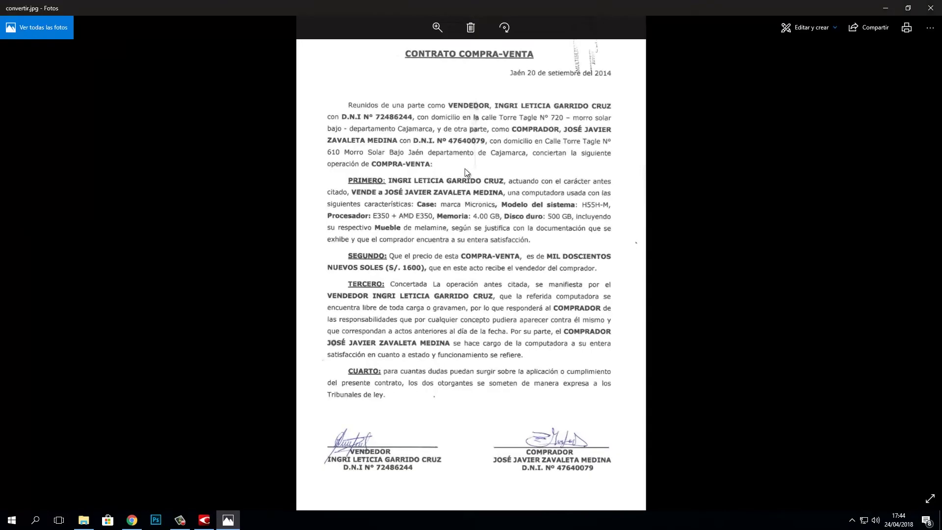
scroll(464, 169, "up", 2)
scroll(470, 206, "down", 6)
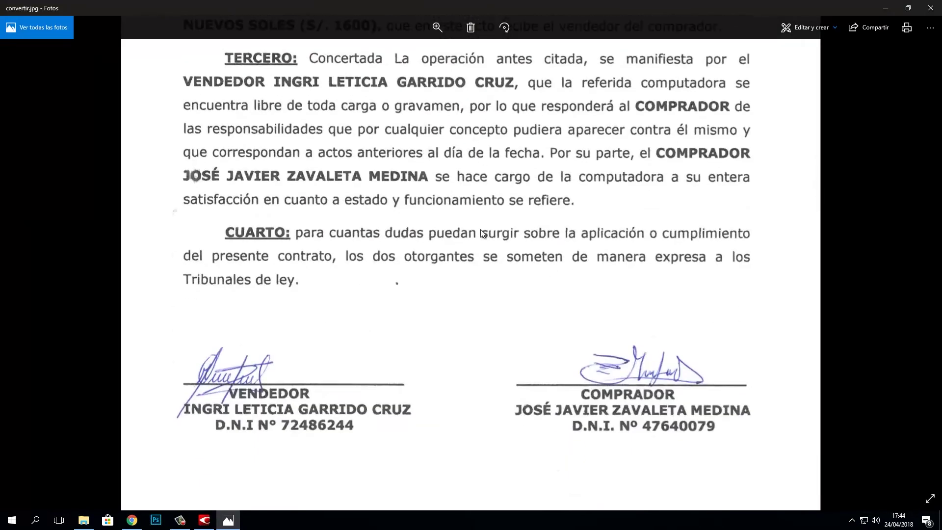
scroll(482, 233, "up", 6)
left_click(930, 7)
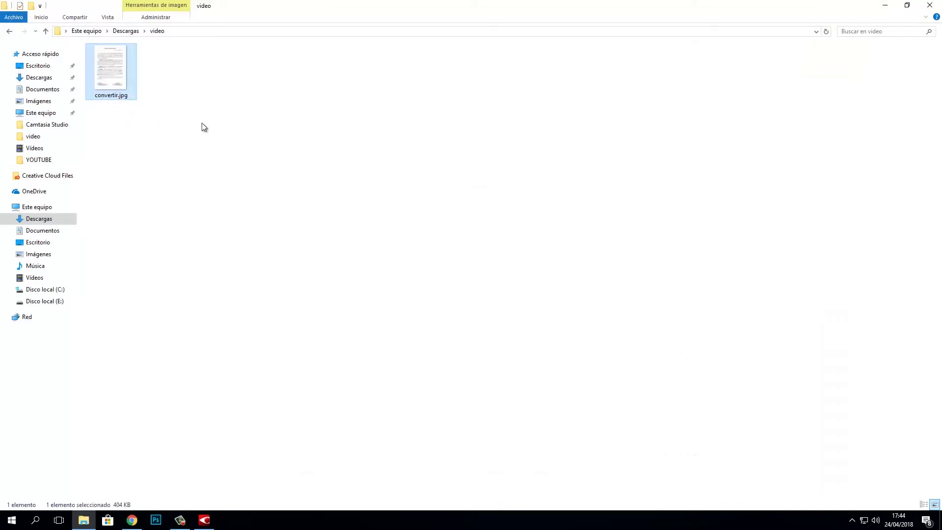
Load convertir.jpg from the video folder into FineReader for text recognition and inspect the main recognized text area.
left_click(141, 87)
left_click_drag(116, 63, 340, 172)
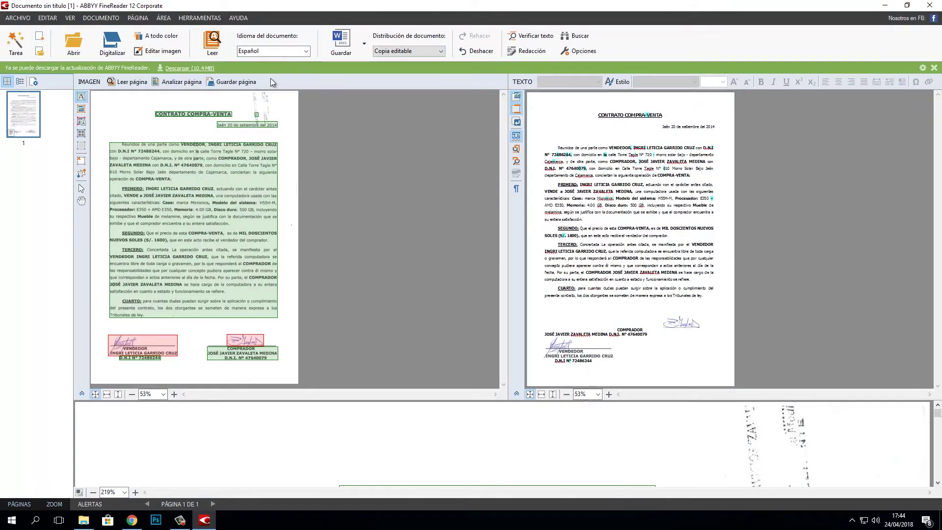
left_click(363, 43)
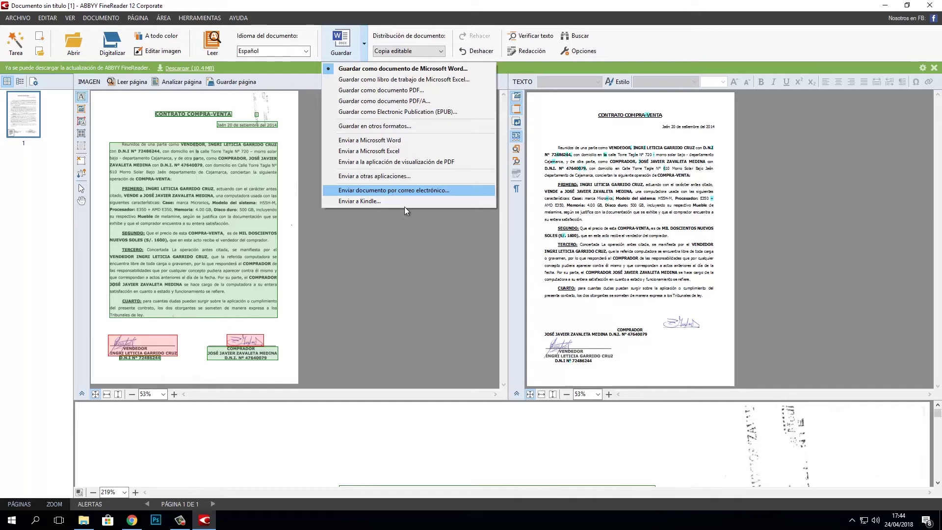
left_click(296, 131)
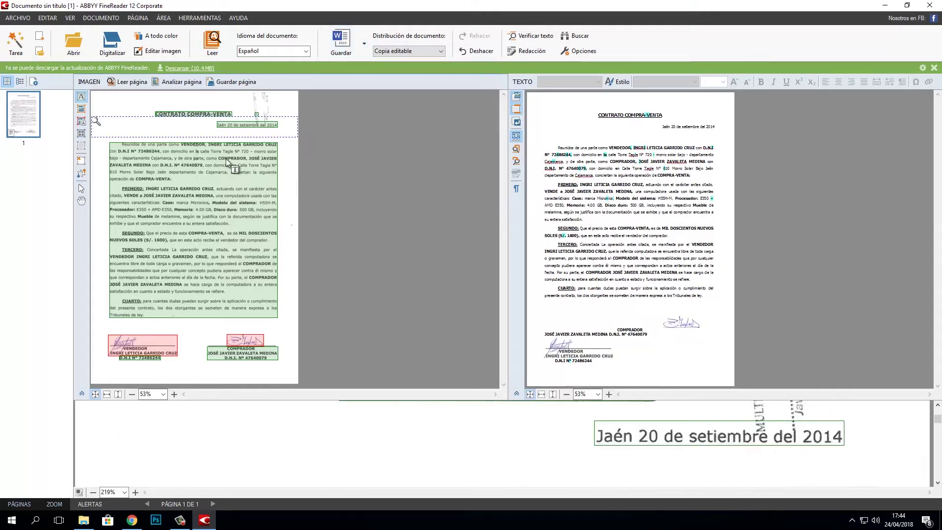
left_click(239, 169)
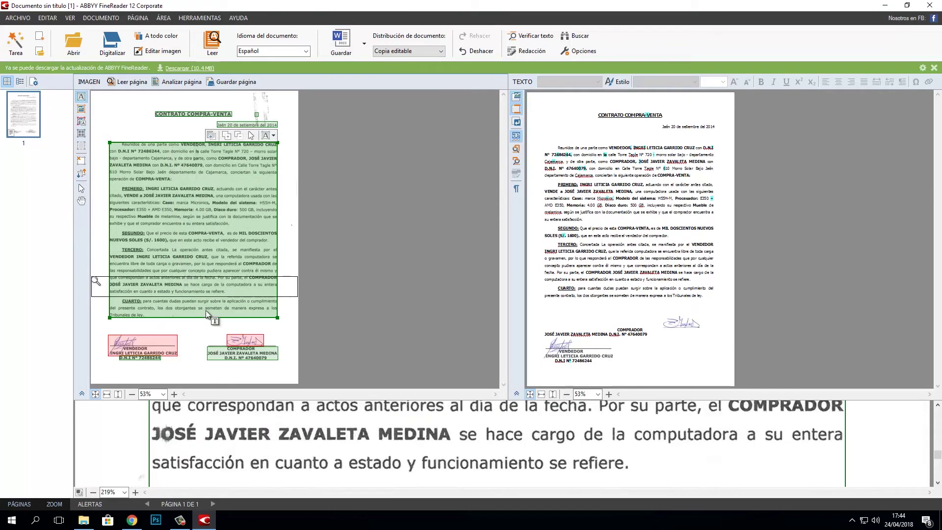
Save the recognized page as the Microsoft Word document convertir.docx in Documents, with opening after saving enabled.
left_click(334, 53)
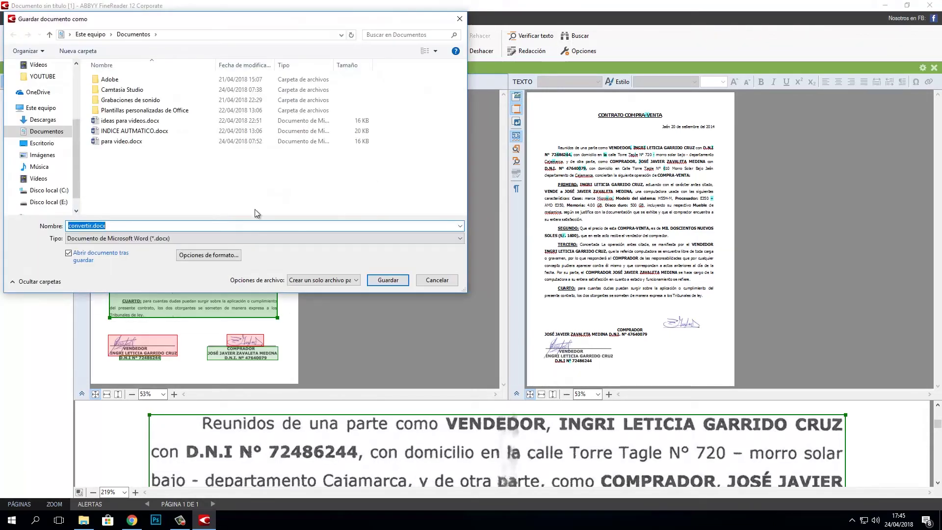
left_click(122, 225)
left_click(388, 279)
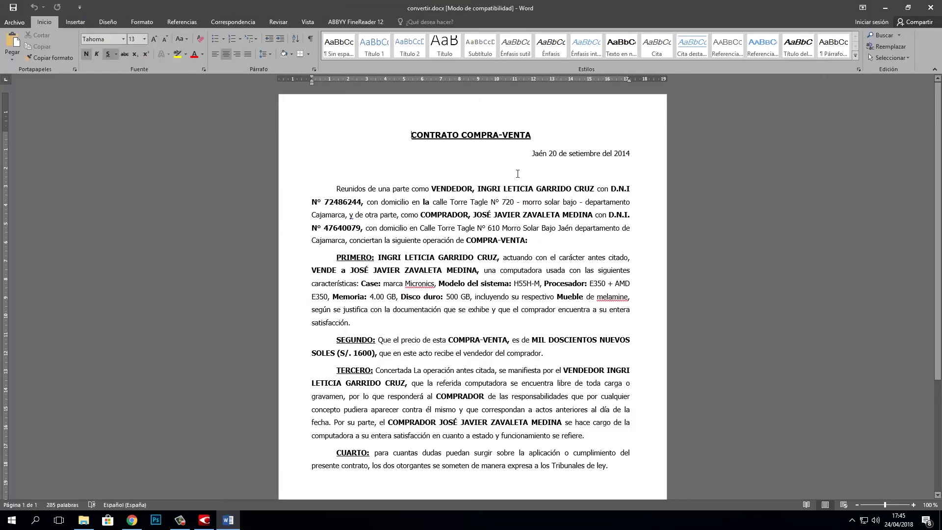
Examine the converted contract in Word from title to signatures, checking that its paragraphs are selectable text.
scroll(490, 206, "down", 5)
left_click(426, 187)
scroll(416, 228, "up", 5)
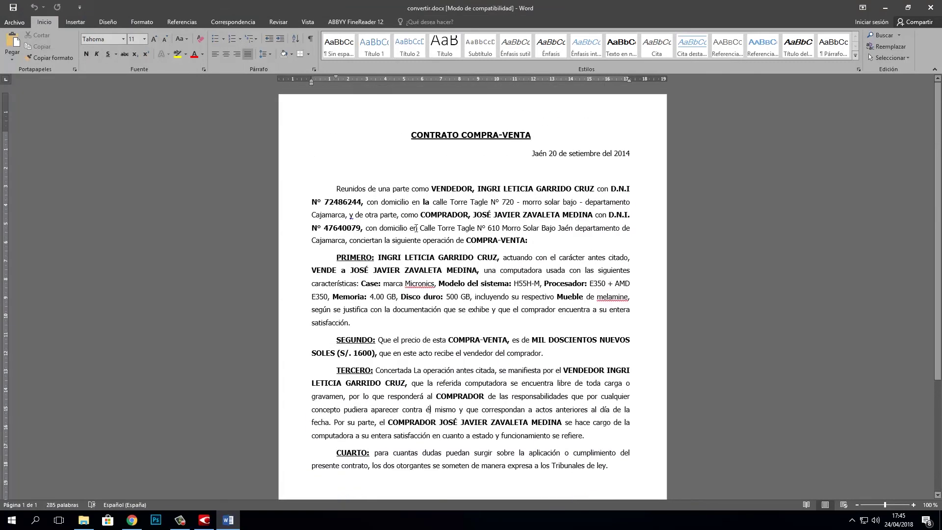
left_click_drag(343, 188, 527, 339)
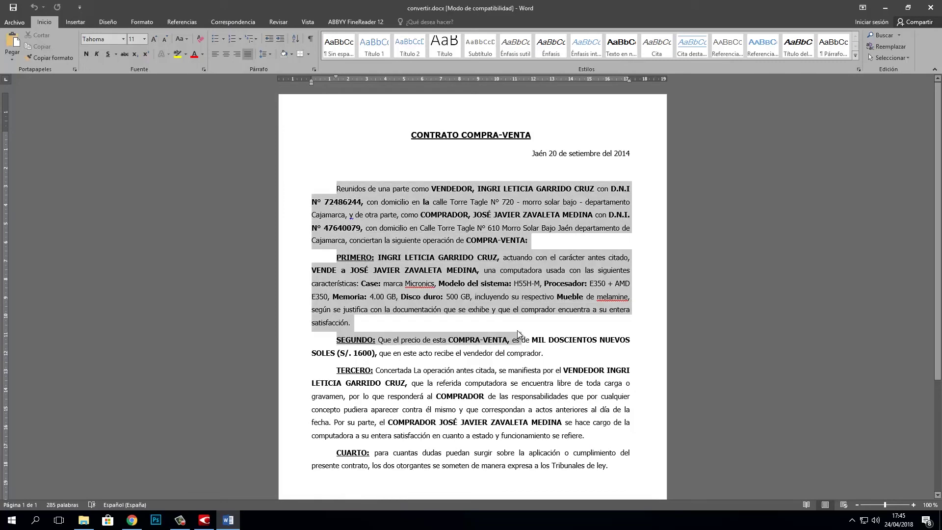
scroll(491, 294, "down", 4)
left_click(415, 218)
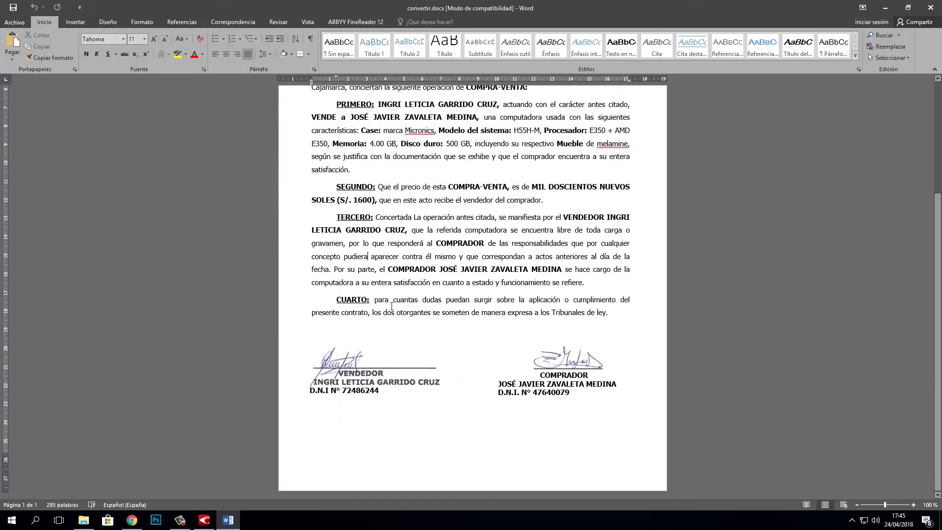
scroll(391, 306, "up", 4)
Delete "COMPRA-VENTA" from the contract's title so that it reads "CONTRATO".
left_click(487, 135)
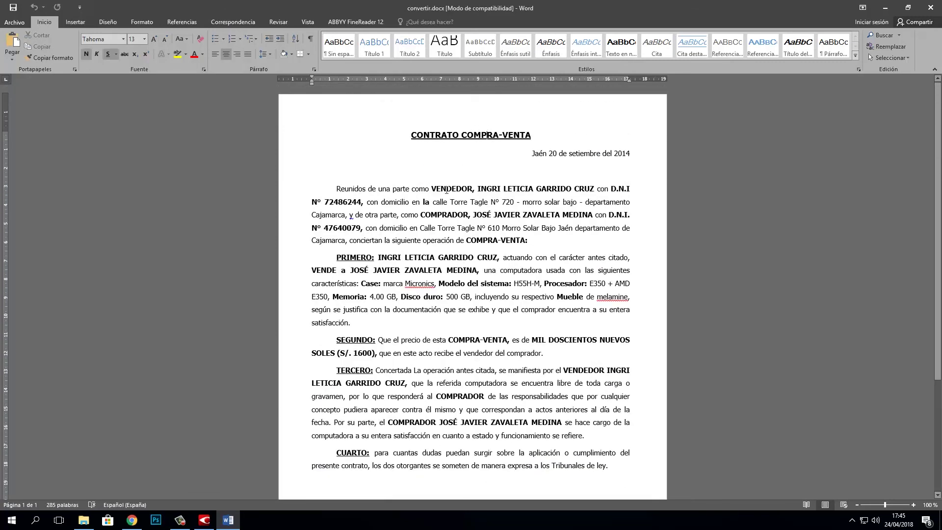
left_click_drag(530, 136, 461, 136)
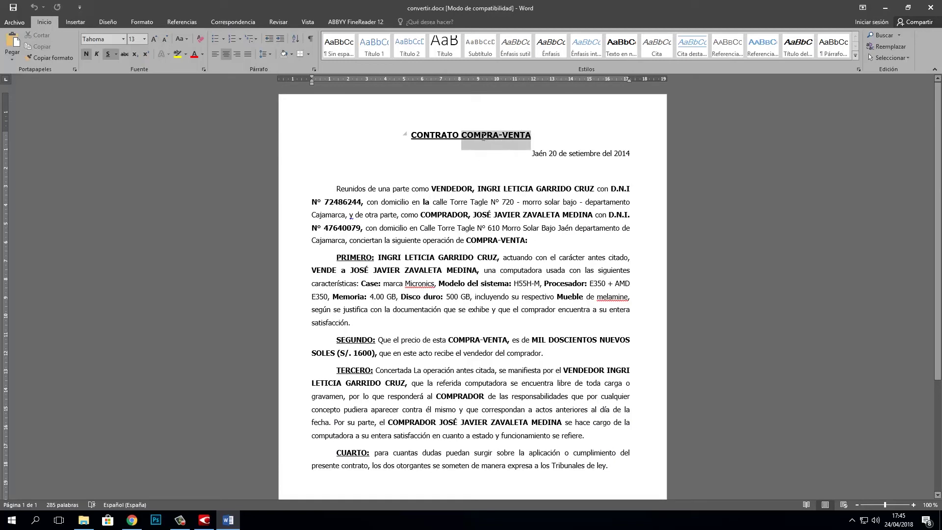
key("Delete")
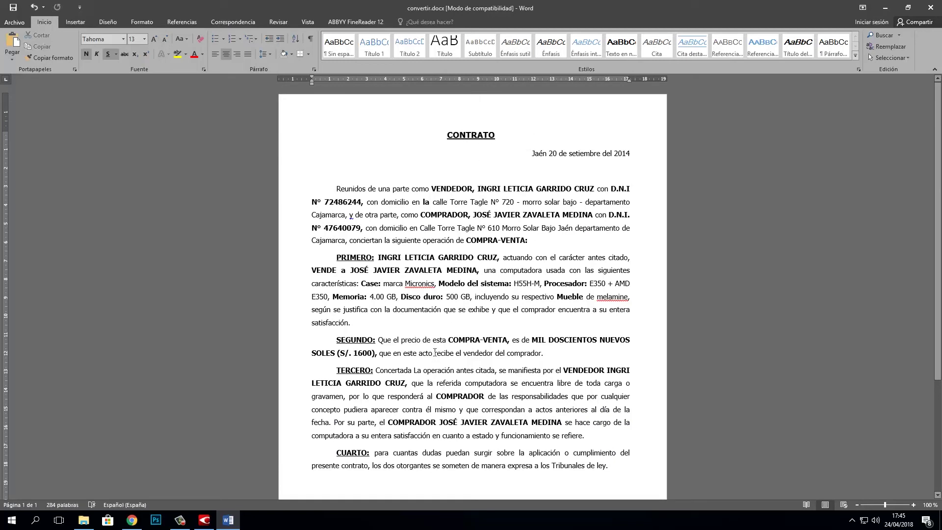
Change the year in the date line below the title to 2018.
left_click(579, 153)
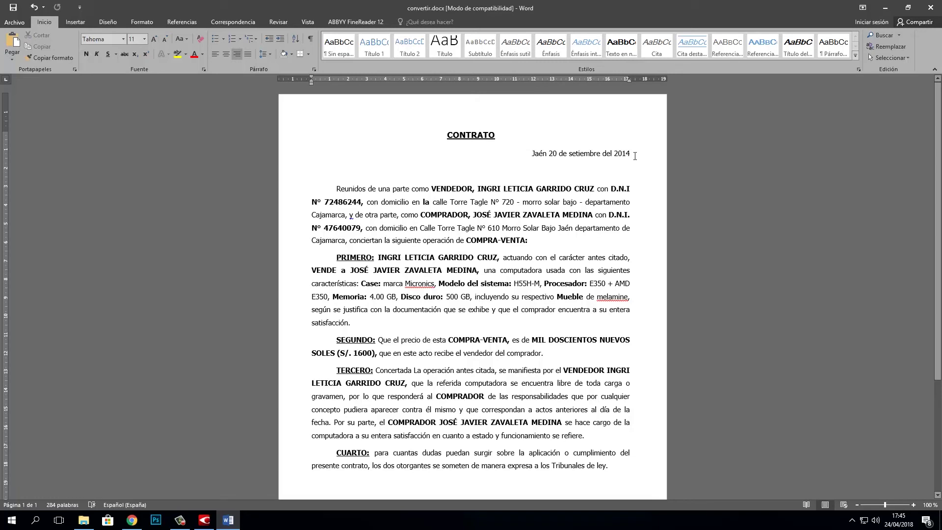
key("BackSpace")
type("8")
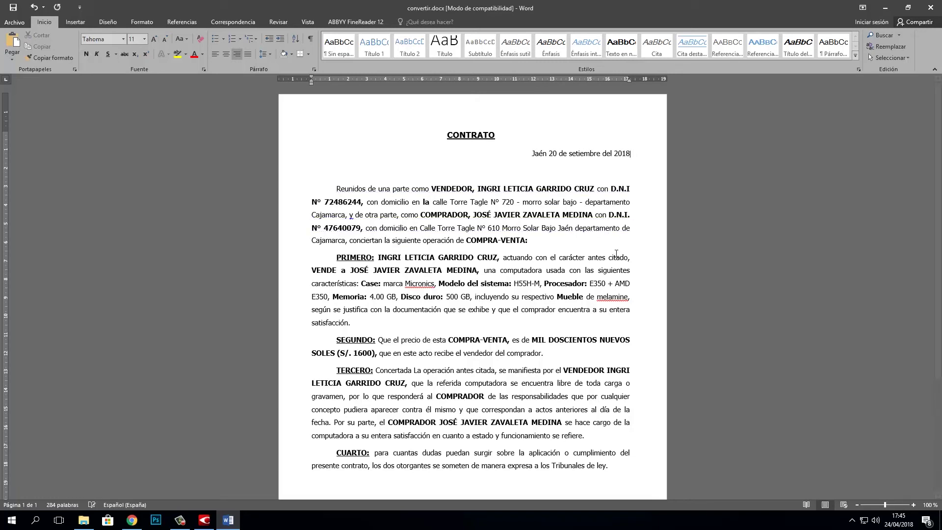
Change the price figure in parentheses in the SEGUNDO clause to S/. 1200.
left_click(520, 199)
scroll(462, 246, "down", 2)
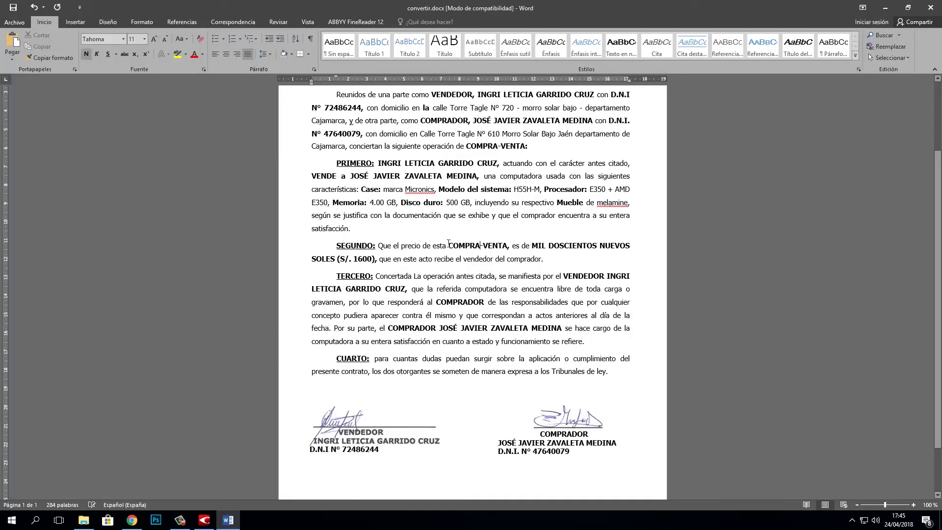
scroll(461, 246, "down", 1)
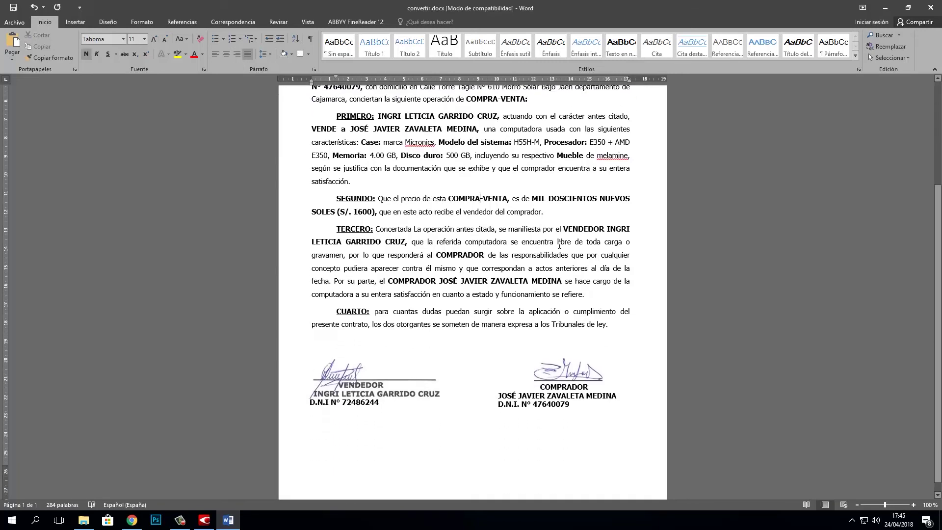
left_click(509, 199)
left_click(523, 210)
left_click(521, 201)
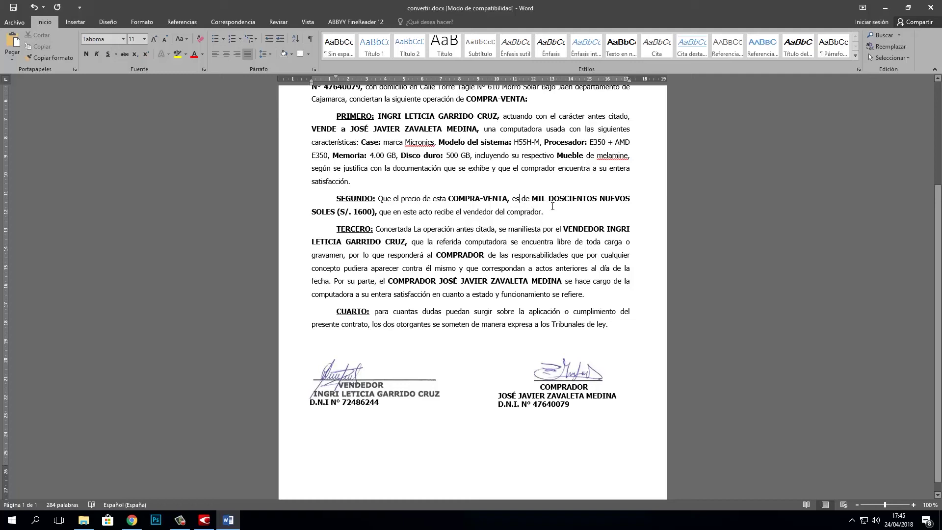
left_click(625, 199)
key("BackSpace")
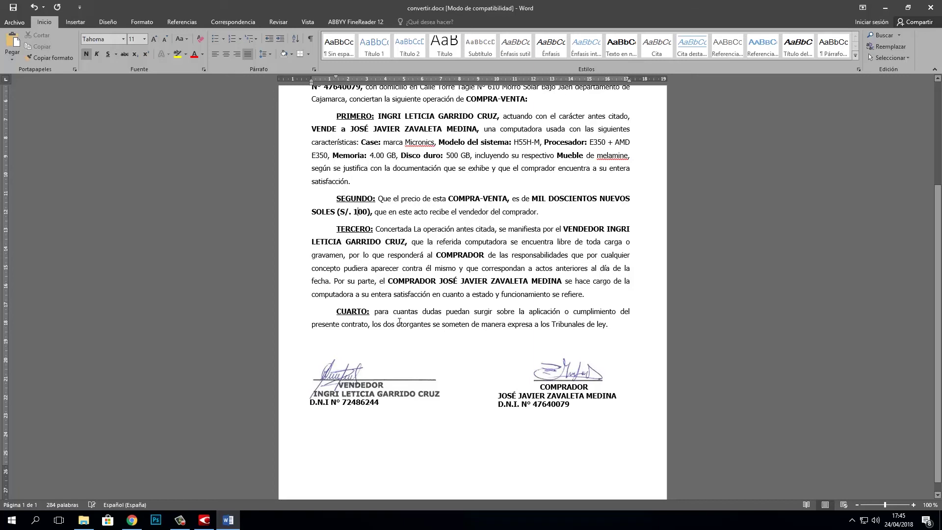
type("2")
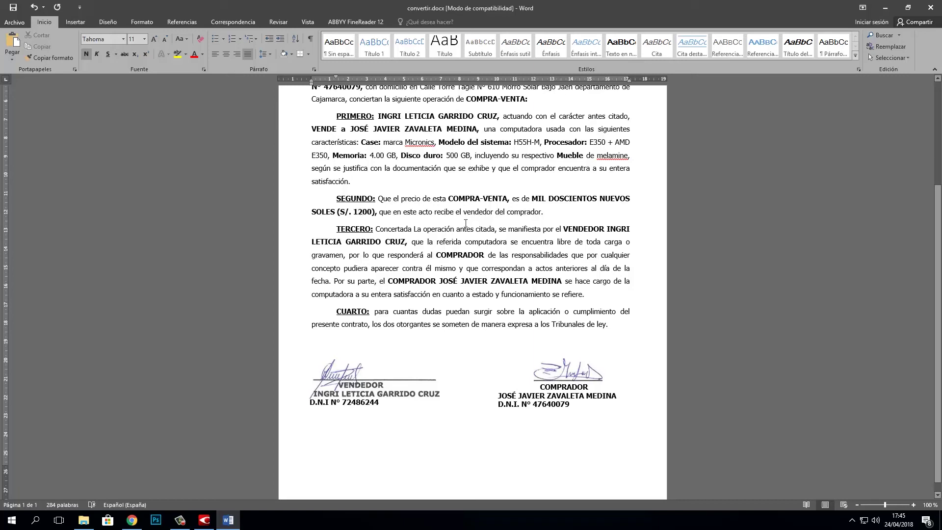
left_click(466, 224)
Save the edited contract under its existing file name.
scroll(501, 360, "down", 1)
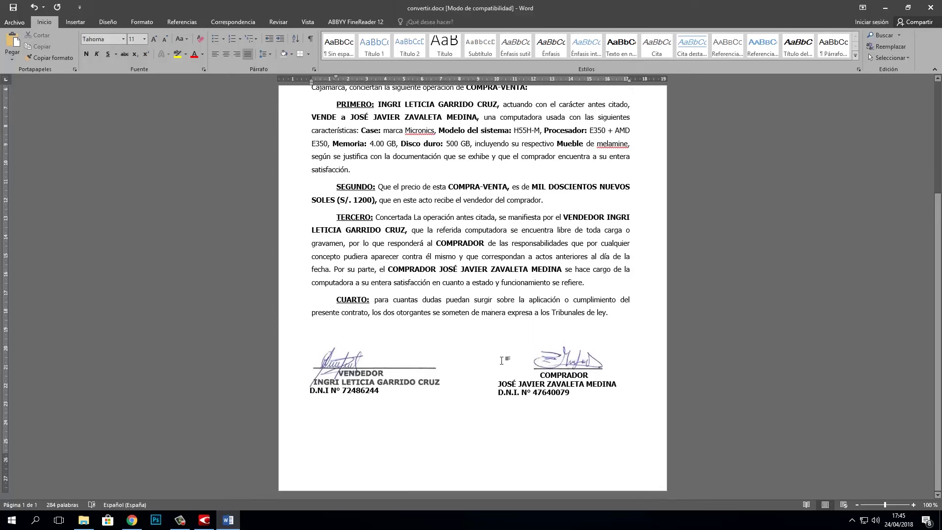
scroll(502, 361, "up", 6)
key("ctrl+s")
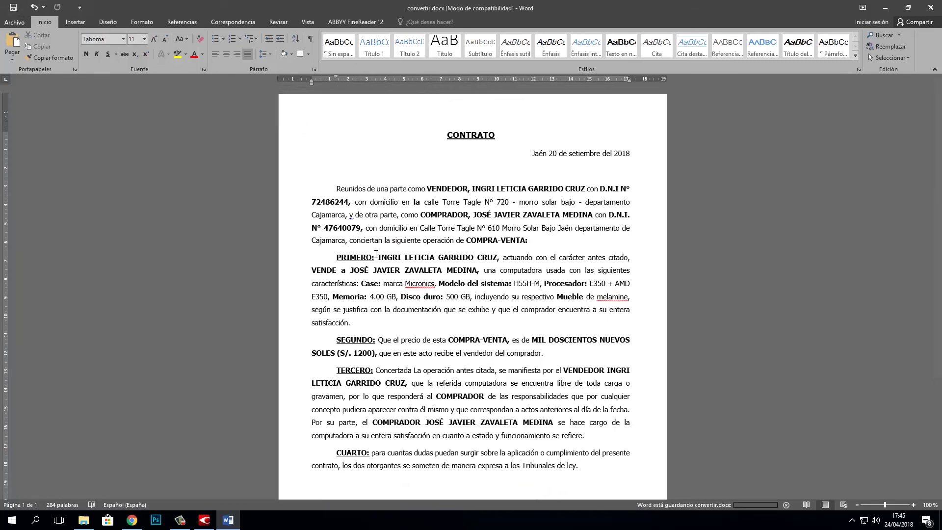
scroll(404, 275, "down", 4)
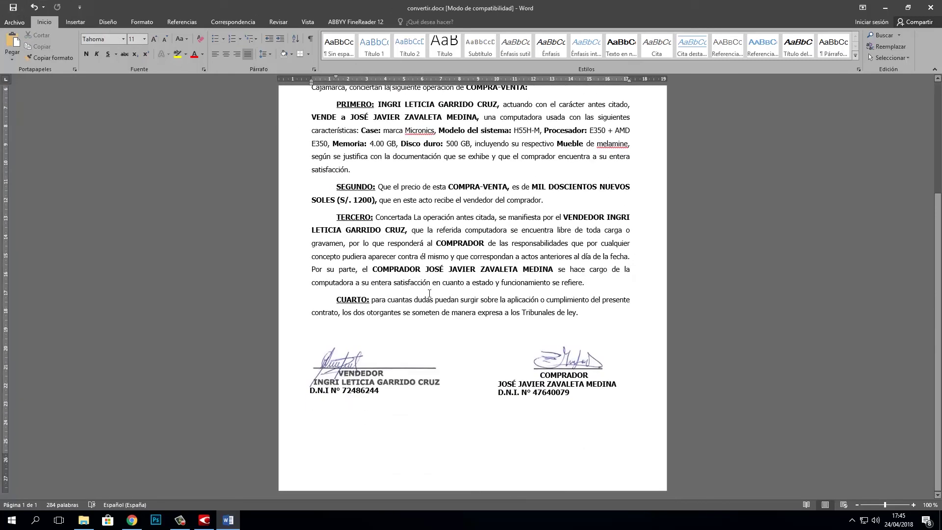
scroll(491, 295, "up", 4)
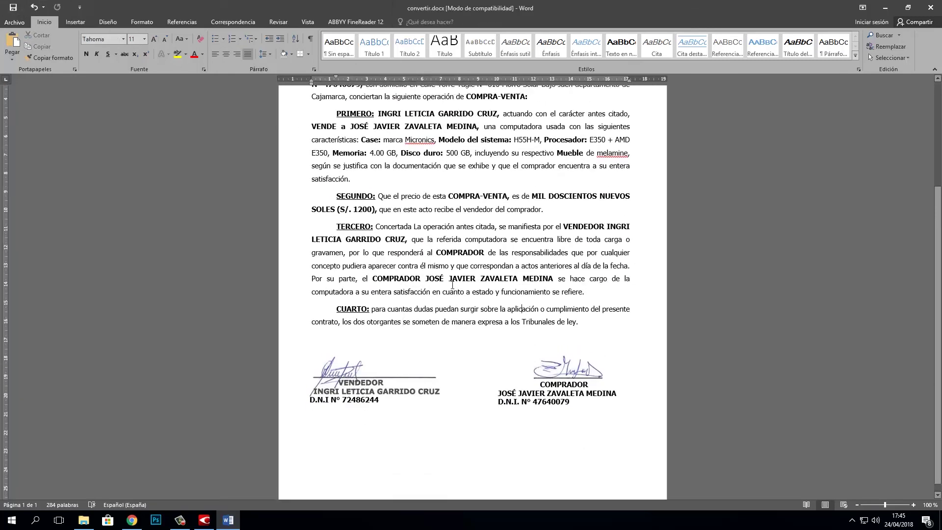
scroll(433, 240, "down", 4)
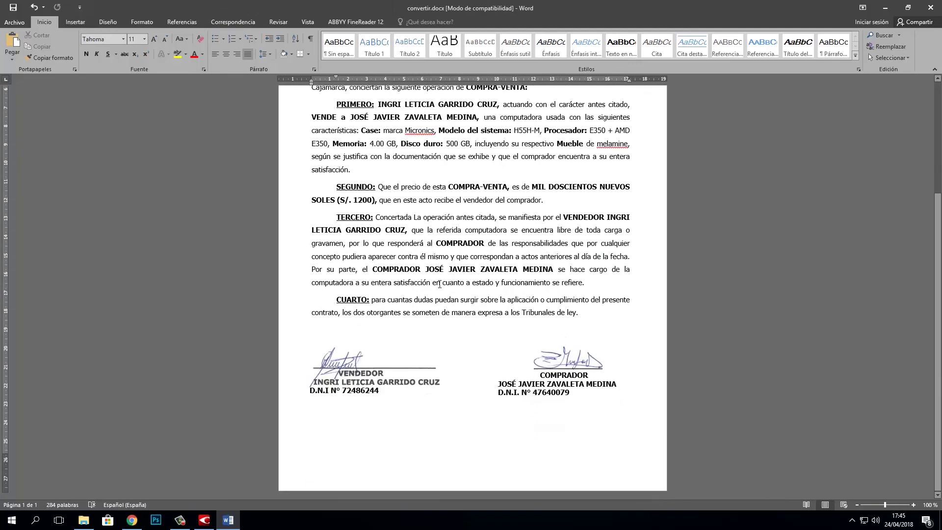
scroll(435, 244, "up", 2)
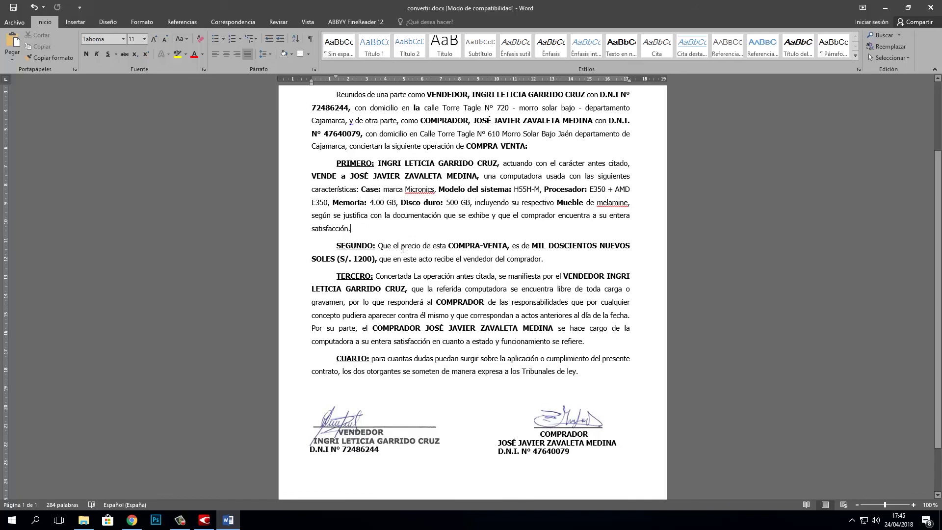
scroll(402, 249, "down", 2)
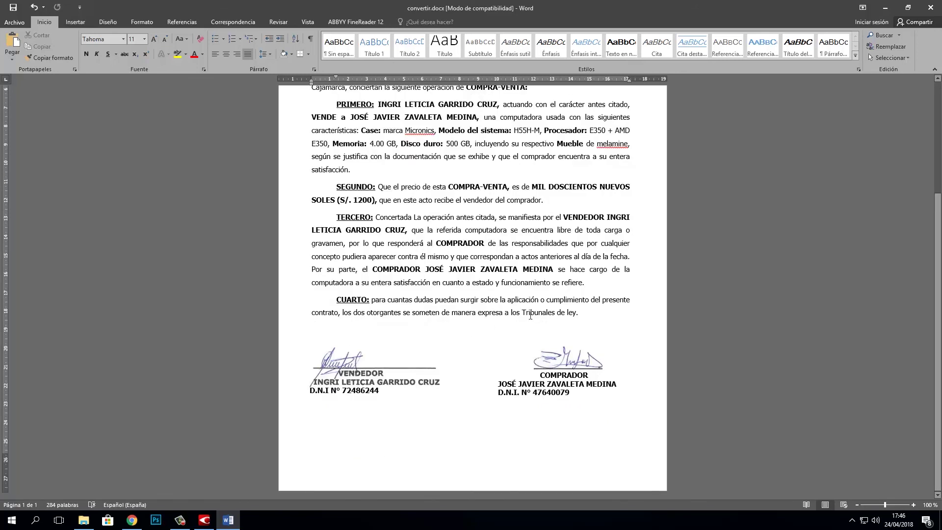